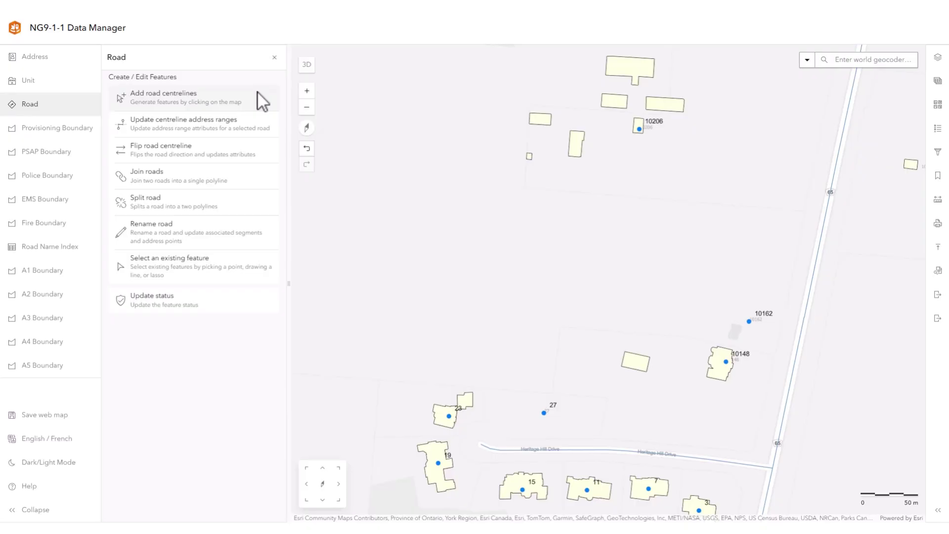
- Add a road centreline from road 65 running west, just north of address 10162, with a short northward bend at its end
{"action": "left_click", "coordinate": [258, 94]}
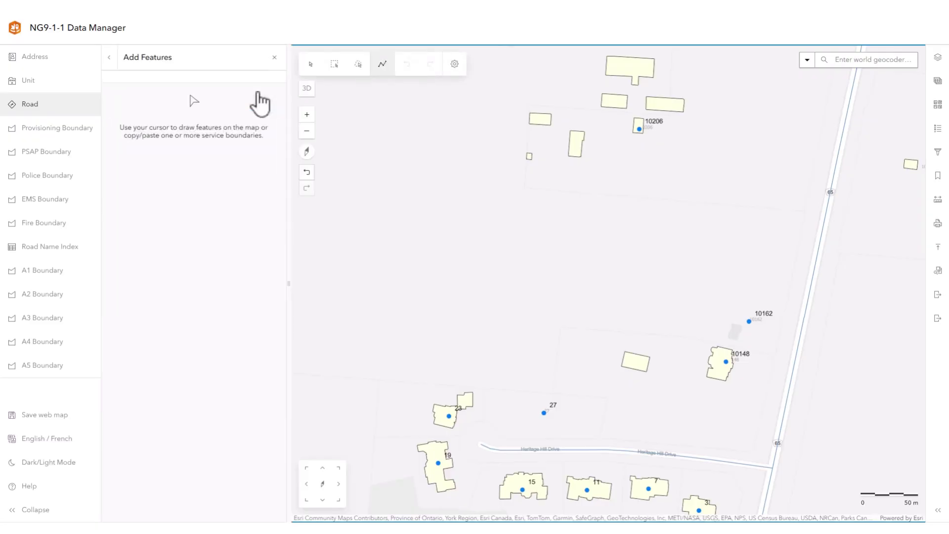
{"action": "left_click", "coordinate": [454, 64]}
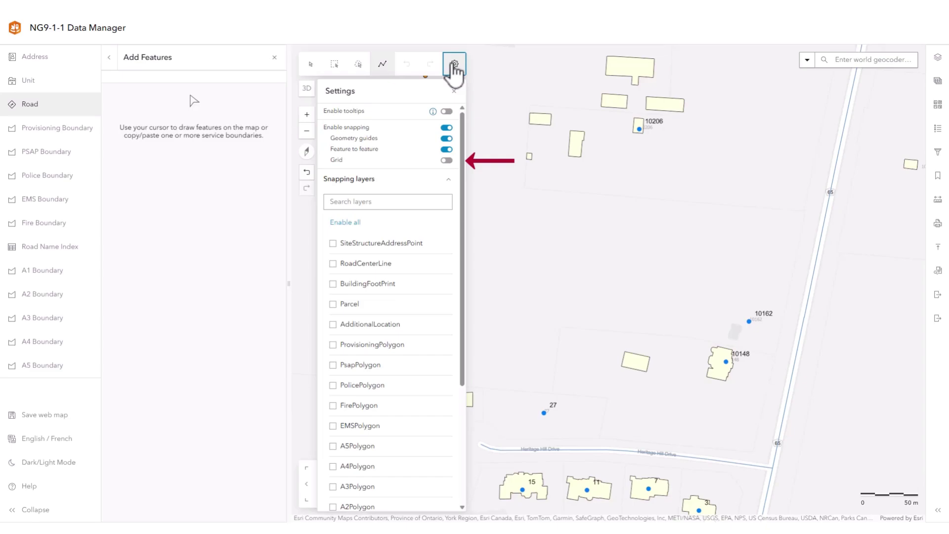
{"action": "left_click", "coordinate": [452, 64]}
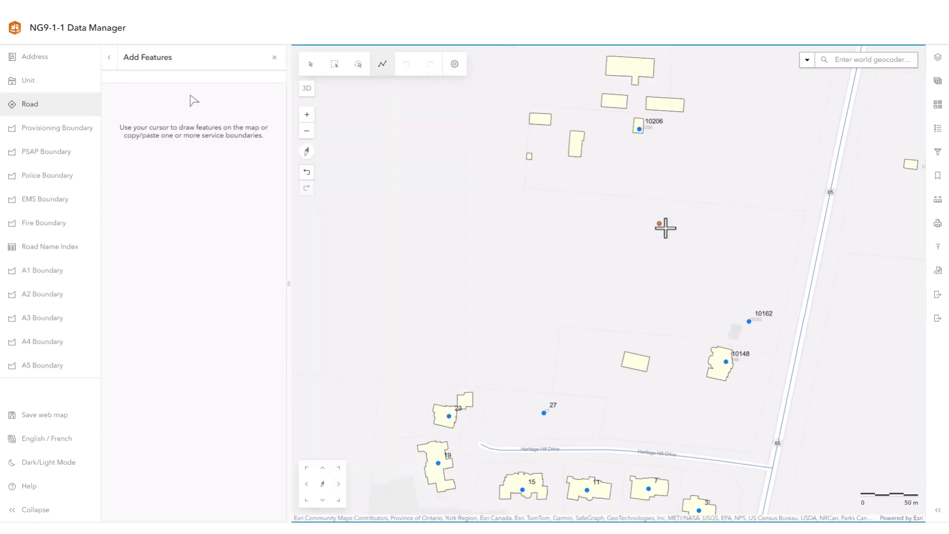
{"action": "left_click", "coordinate": [810, 290]}
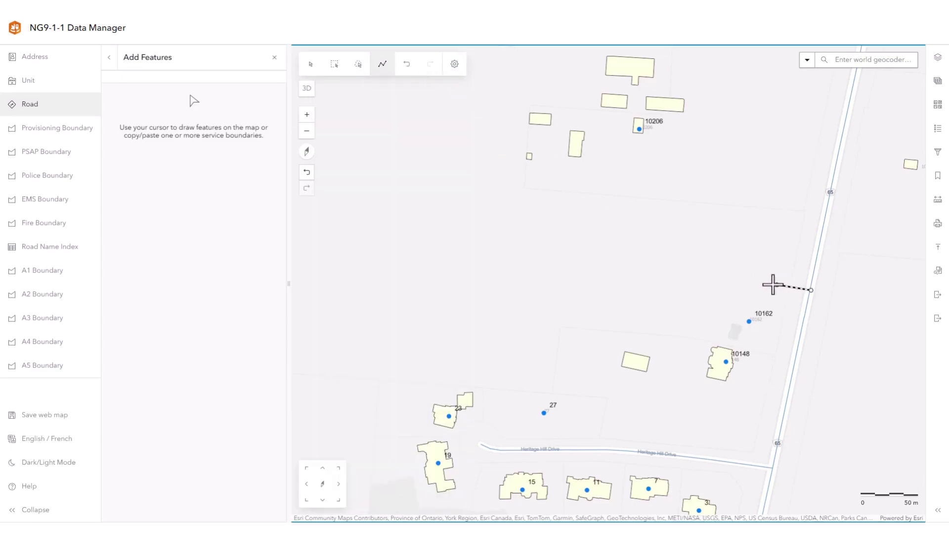
{"action": "left_click", "coordinate": [730, 277]}
{"action": "left_click", "coordinate": [633, 269]}
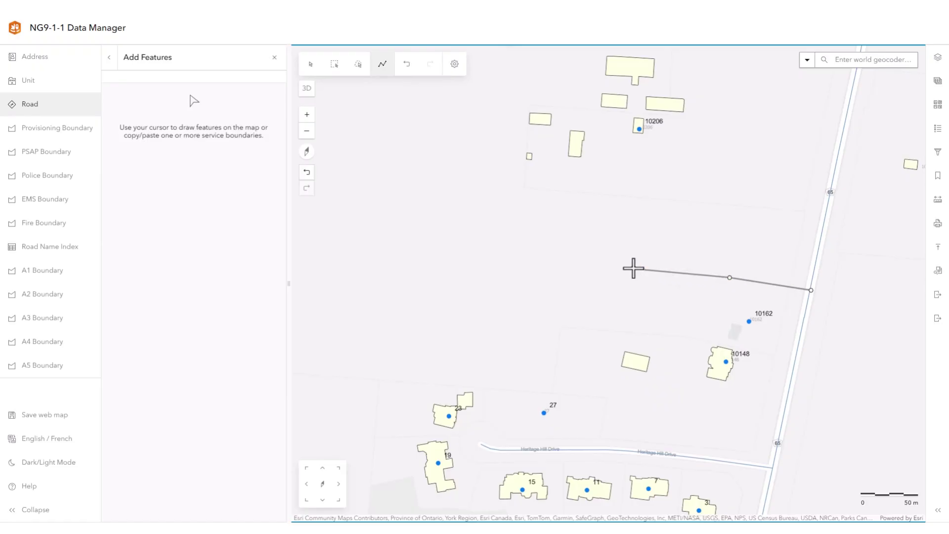
{"action": "double_click", "coordinate": [629, 254]}
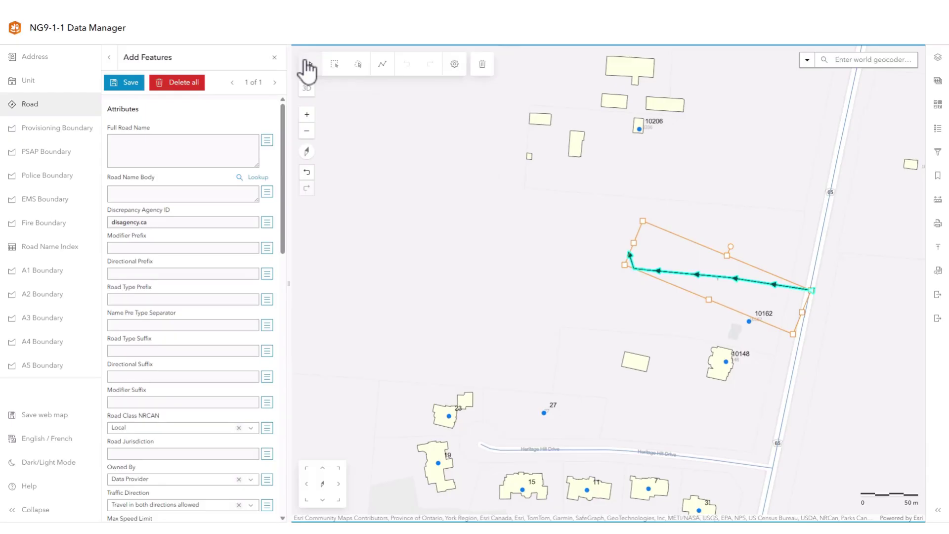
- Look up Temple Street in the Master Index, assign it as the new centreline's road name, and save the road
{"action": "left_click", "coordinate": [253, 177]}
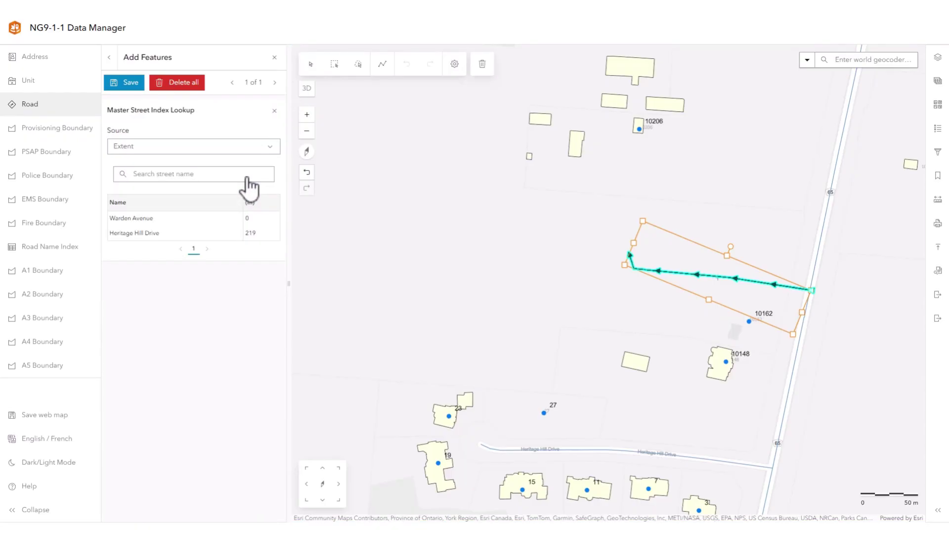
{"action": "left_click", "coordinate": [260, 150]}
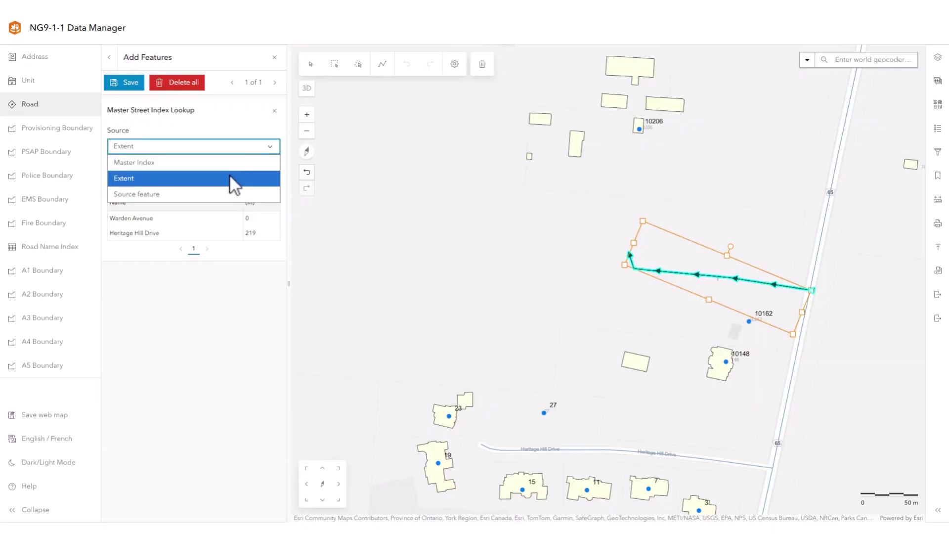
{"action": "left_click", "coordinate": [225, 198]}
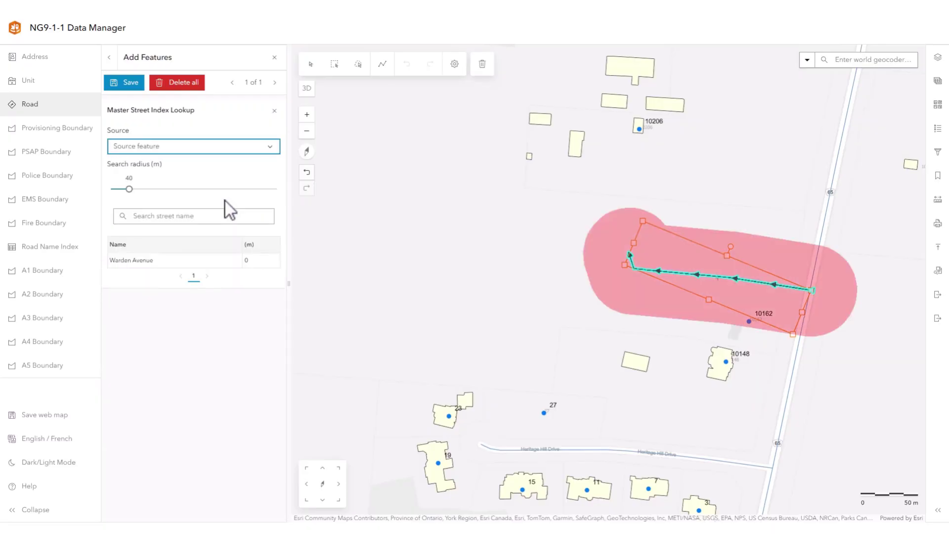
{"action": "left_click", "coordinate": [270, 148]}
{"action": "left_click", "coordinate": [217, 163]}
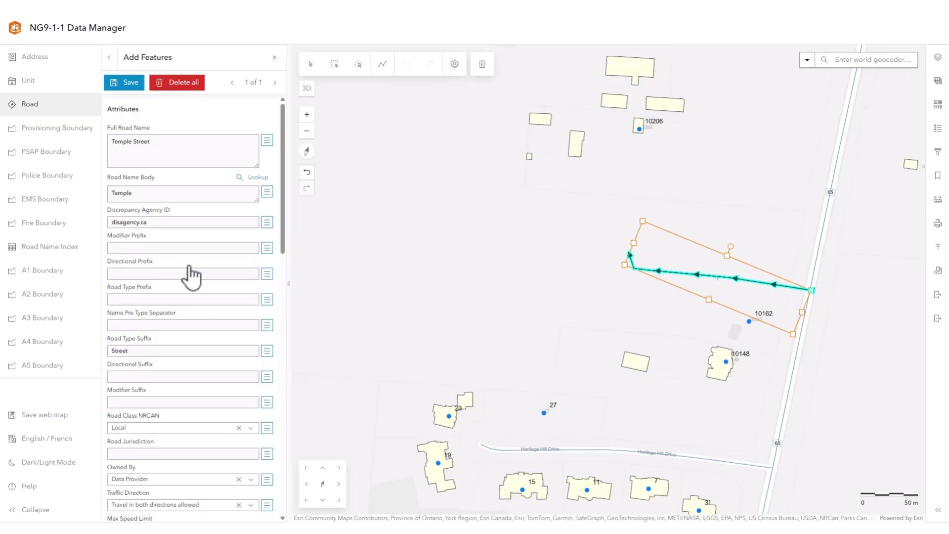
{"action": "left_click", "coordinate": [126, 83]}
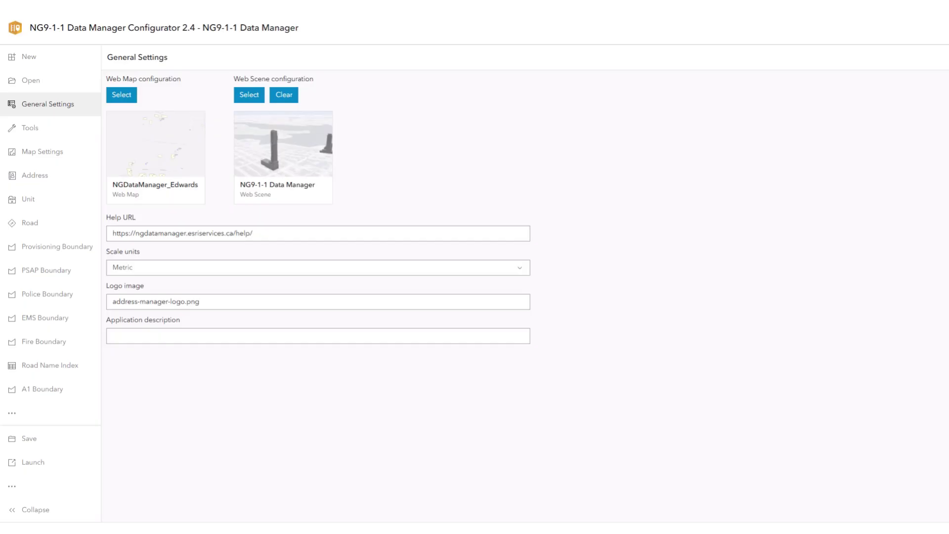
- In NG9-1-1 Data Manager Configurator, set the road's street name alias table to StreetNameAliasTable and save the configuration
{"action": "left_click", "coordinate": [49, 227]}
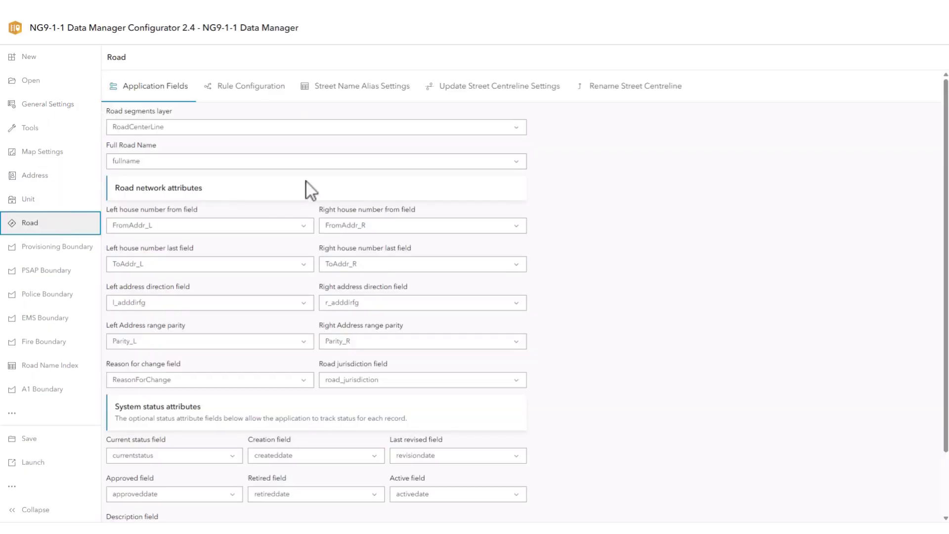
{"action": "left_click", "coordinate": [364, 88]}
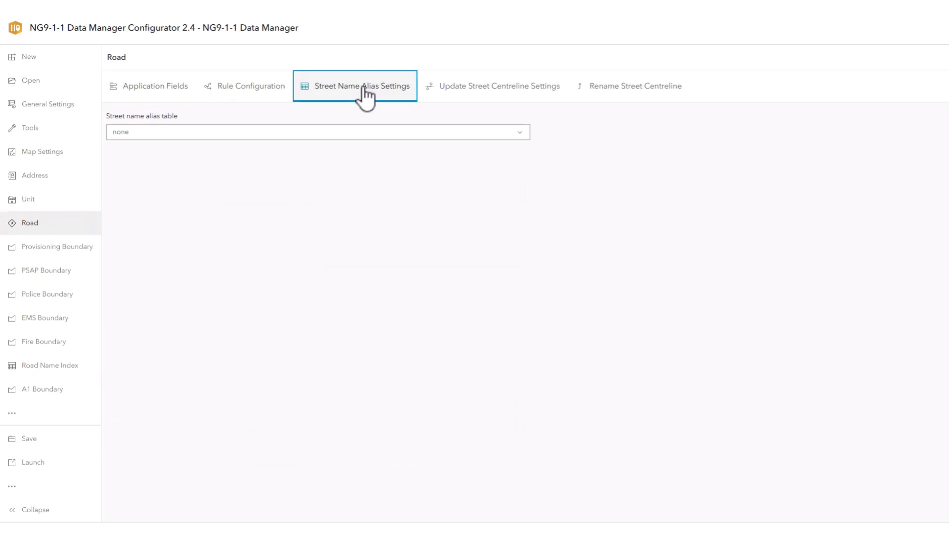
{"action": "left_click", "coordinate": [493, 132]}
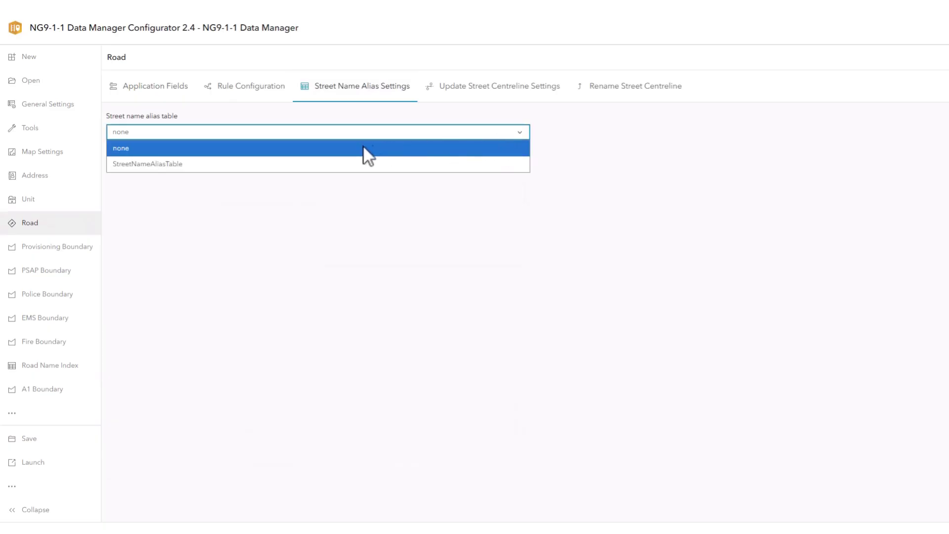
{"action": "left_click", "coordinate": [195, 164]}
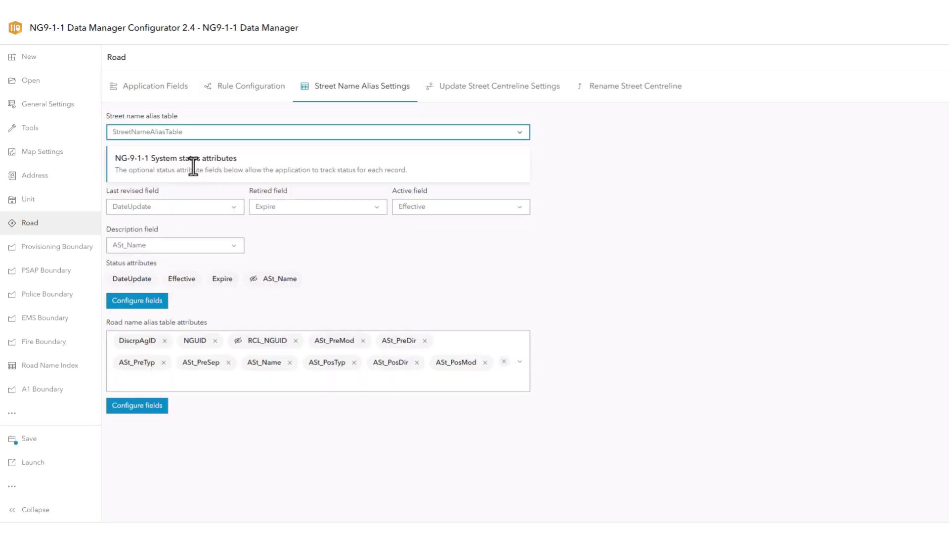
{"action": "left_click", "coordinate": [37, 442]}
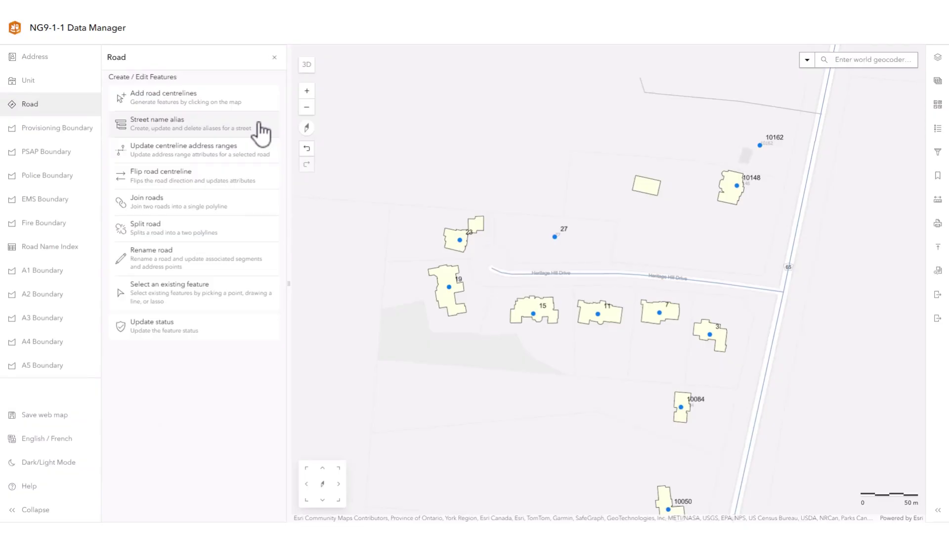
- In NG9-1-1 Data Manager, add the street name alias Ridge Road to Heritage Hill Drive and save it
{"action": "left_click", "coordinate": [260, 129]}
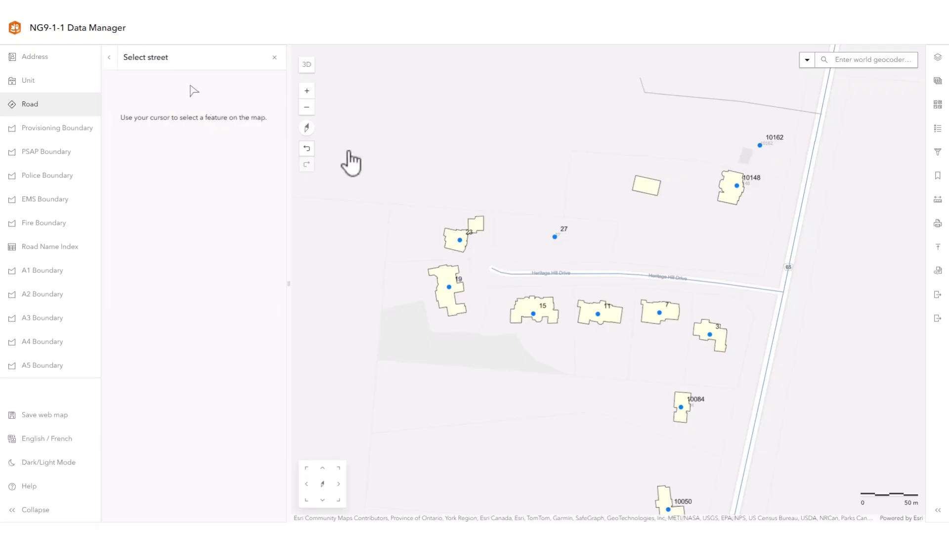
{"action": "left_click", "coordinate": [631, 275]}
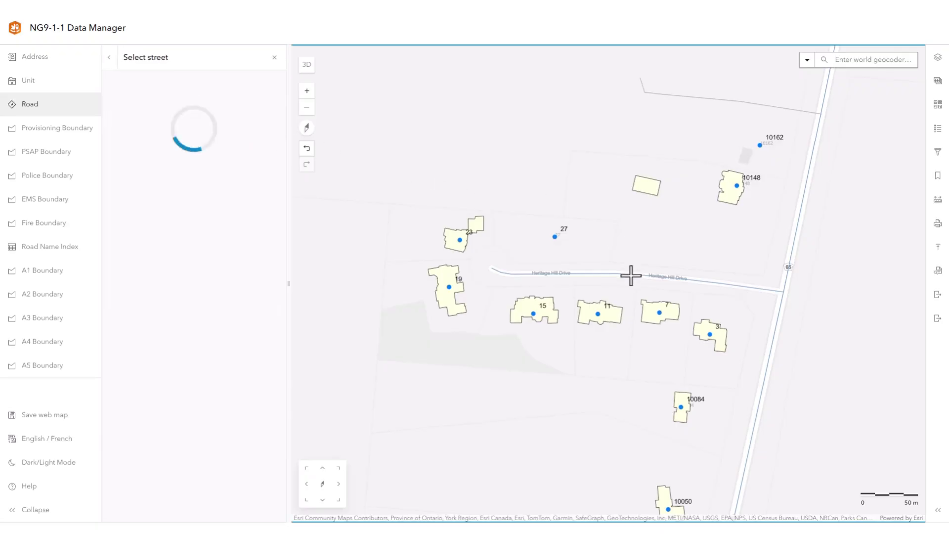
{"action": "left_click", "coordinate": [267, 112]}
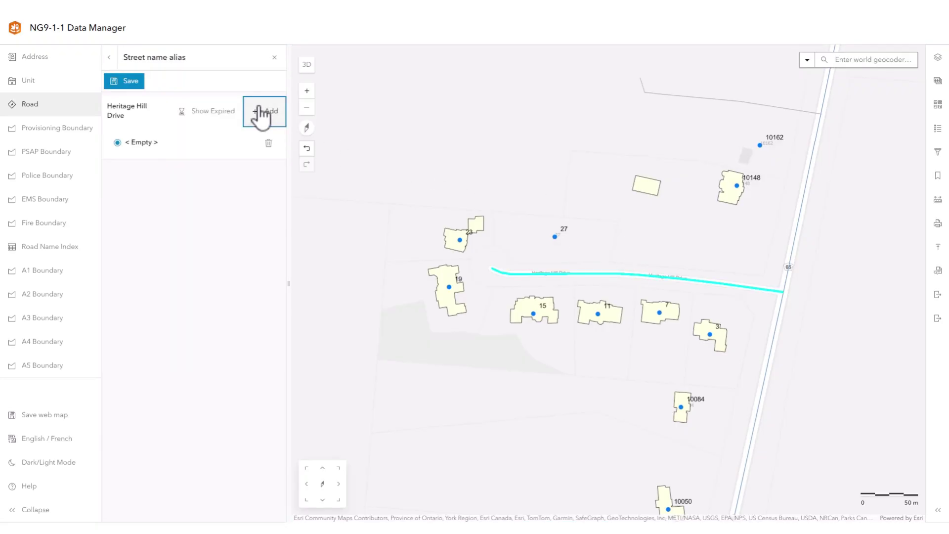
{"action": "left_click", "coordinate": [189, 236]}
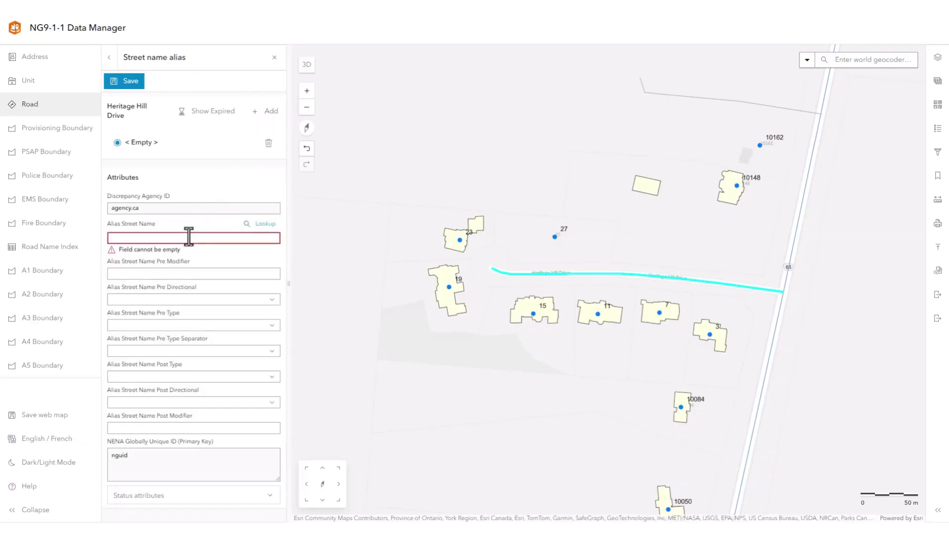
{"action": "type", "text": "Ridge Road"}
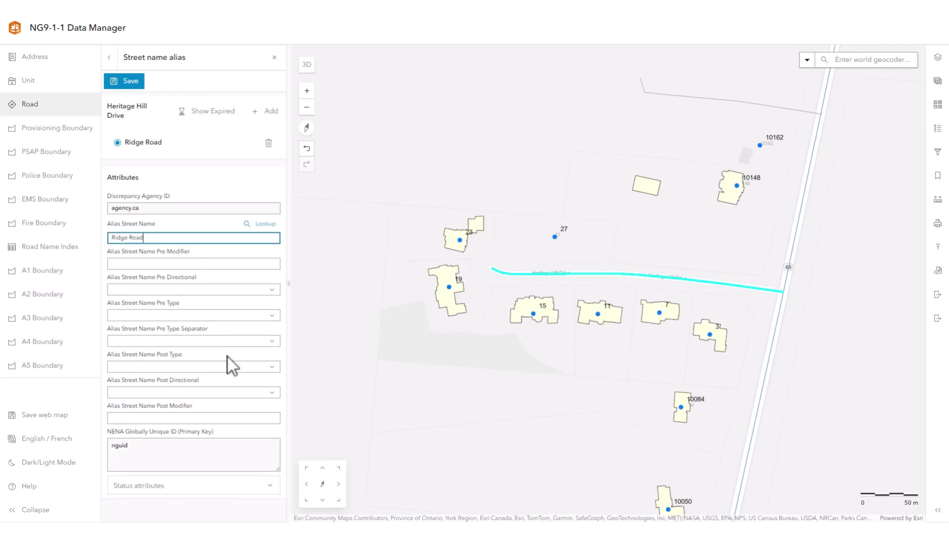
{"action": "left_click", "coordinate": [124, 81]}
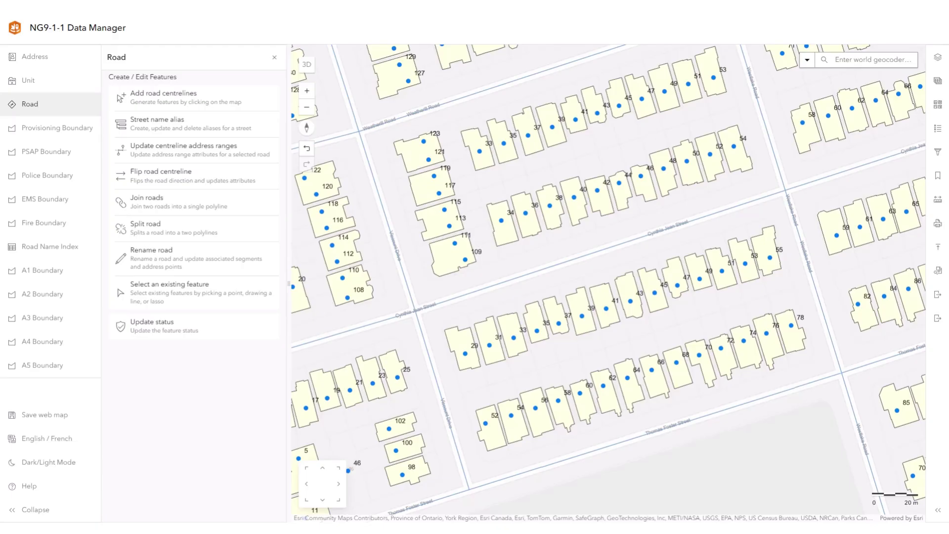
- Update the address ranges of the Cynthia Jean Street segment beside addresses 29 to 55 using a 42 m search buffer, and save
{"action": "left_click", "coordinate": [176, 150]}
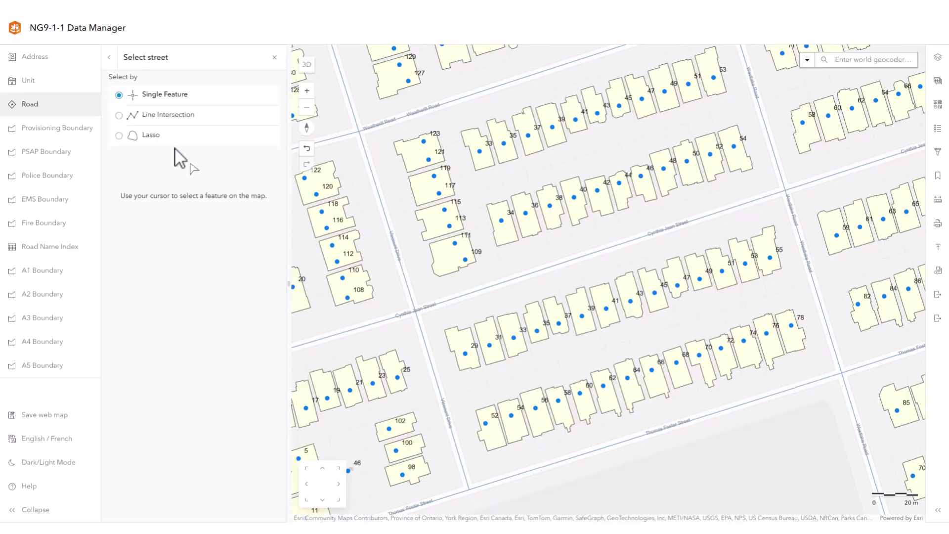
{"action": "left_click", "coordinate": [544, 269]}
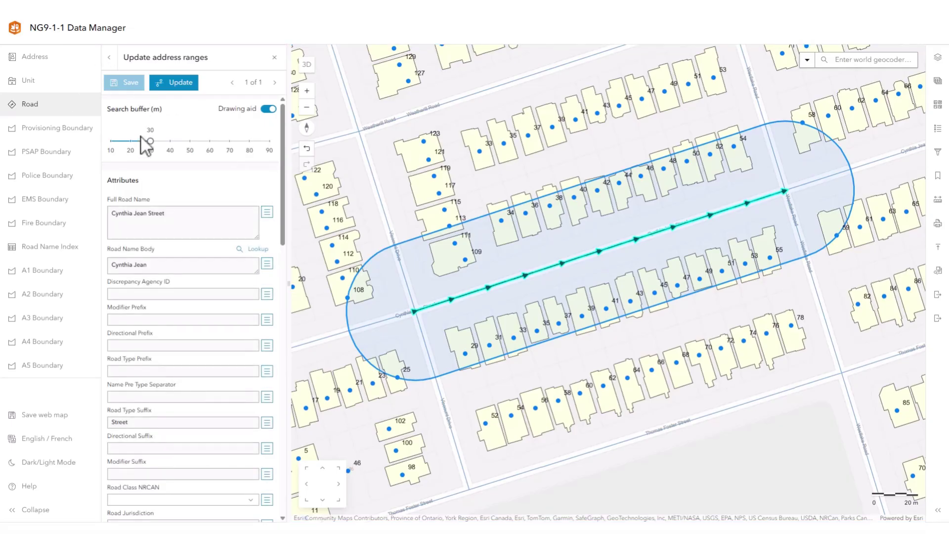
{"action": "left_click_drag", "start_coordinate": [150, 142], "coordinate": [174, 142]}
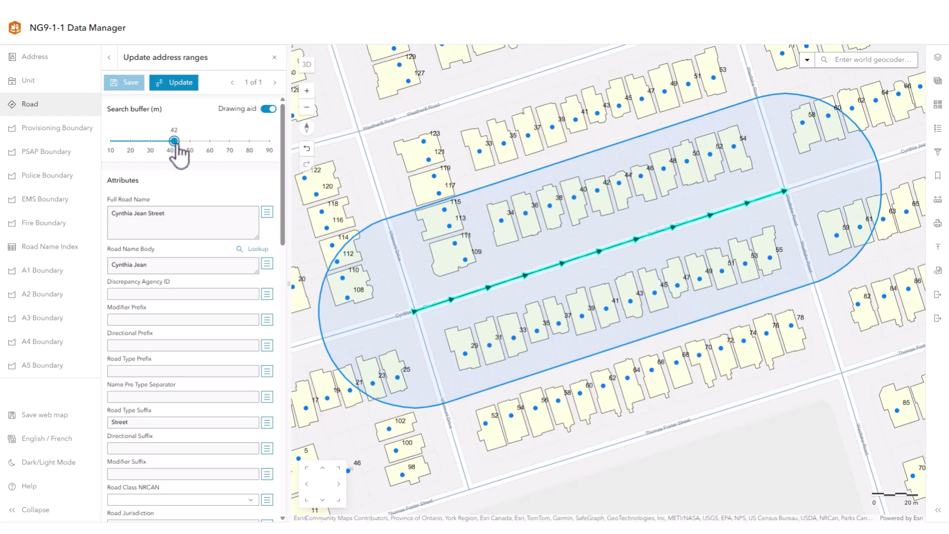
{"action": "left_click", "coordinate": [185, 83]}
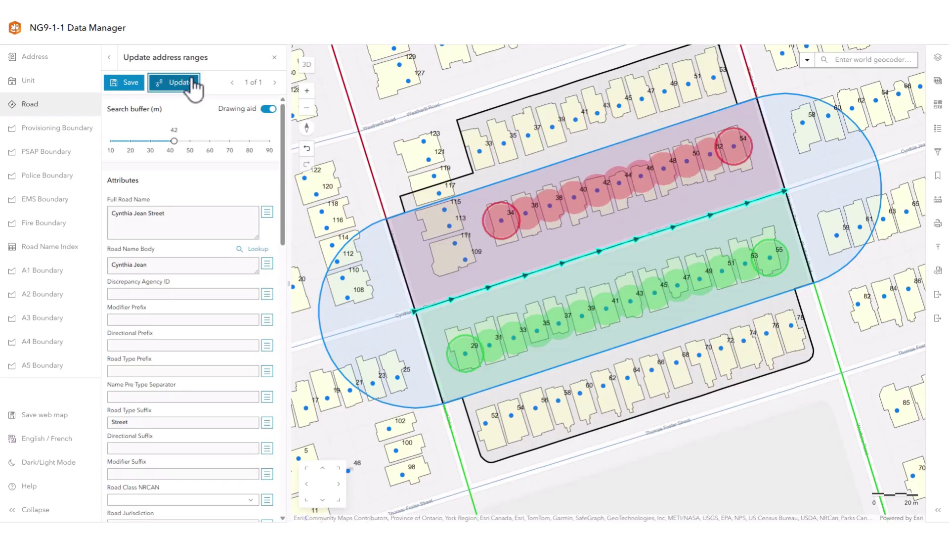
{"action": "left_click", "coordinate": [106, 80]}
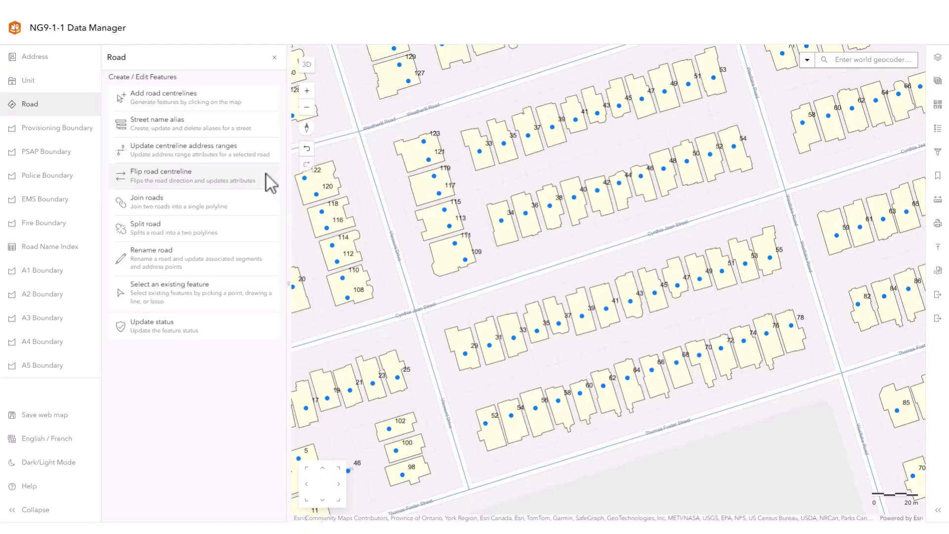
- Flip the direction of the Cynthia Jean Street centreline segment beside addresses 29 to 55
{"action": "left_click", "coordinate": [266, 175]}
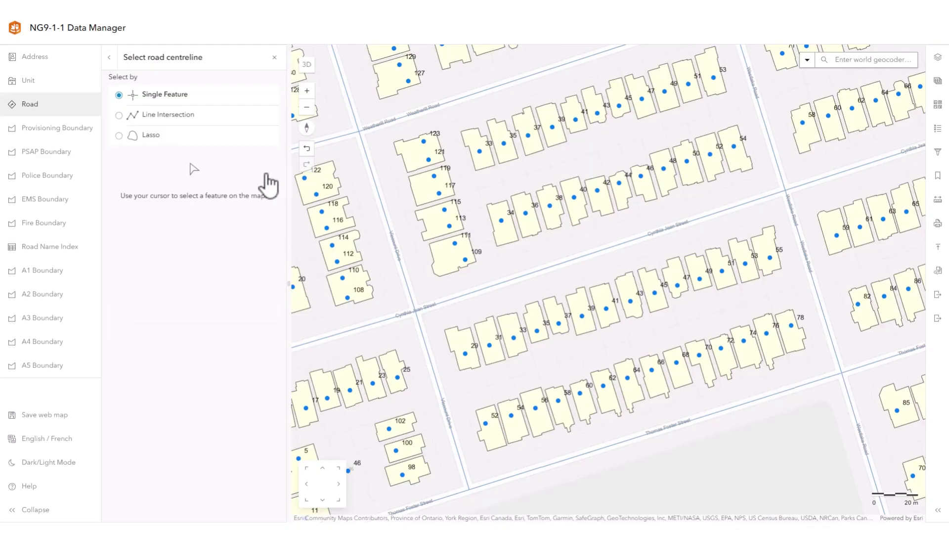
{"action": "left_click", "coordinate": [527, 275]}
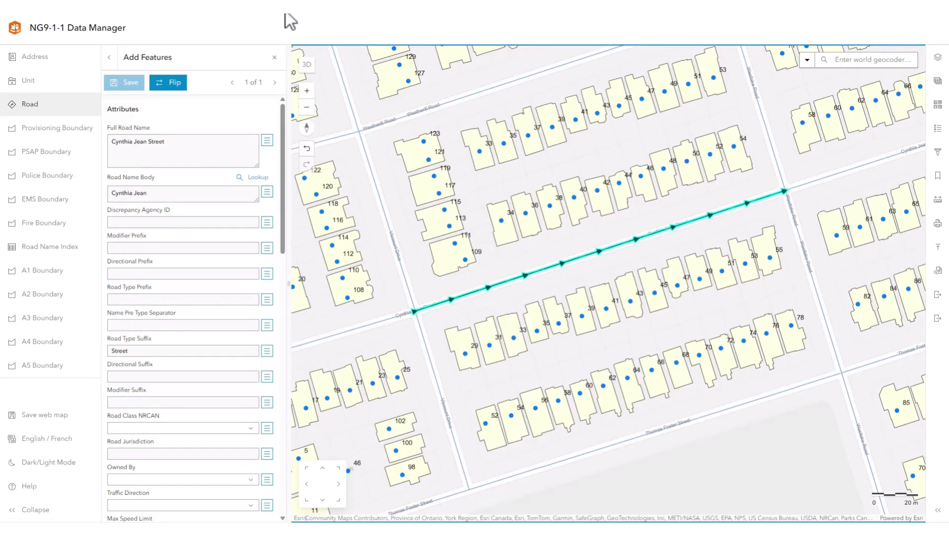
{"action": "left_click", "coordinate": [187, 85]}
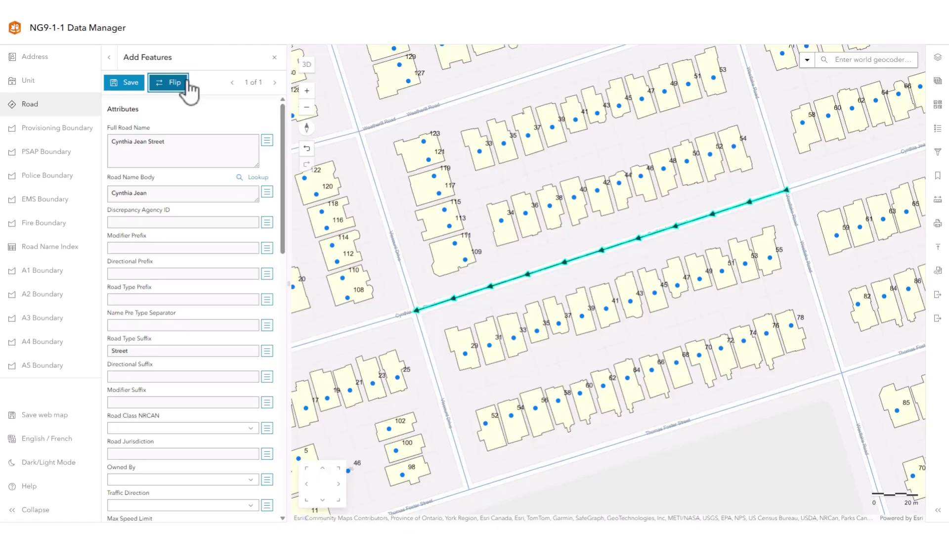
{"action": "left_click", "coordinate": [174, 83]}
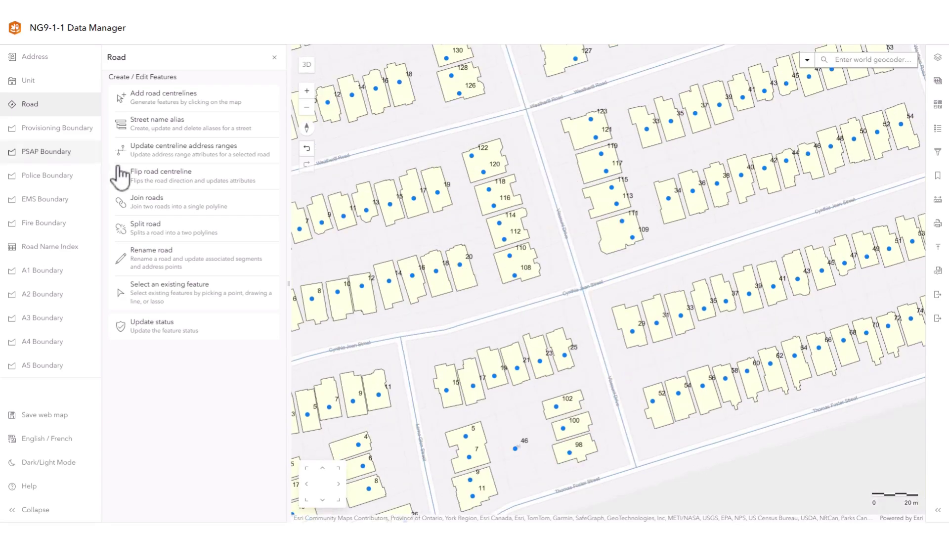
- Join the Viscount Drive segment south of Cynthia Jean Street with the segment north of it, and save the joined road
{"action": "left_click", "coordinate": [258, 207]}
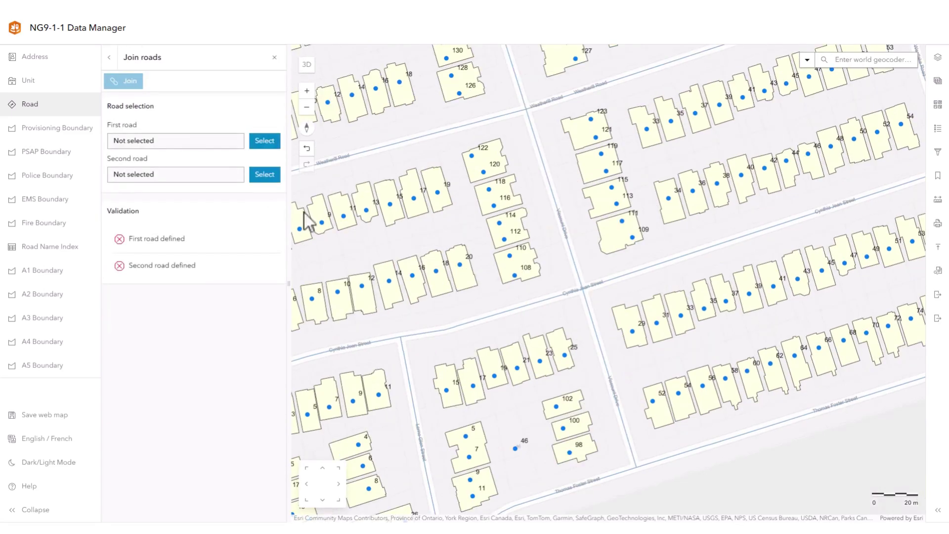
{"action": "left_click", "coordinate": [593, 327]}
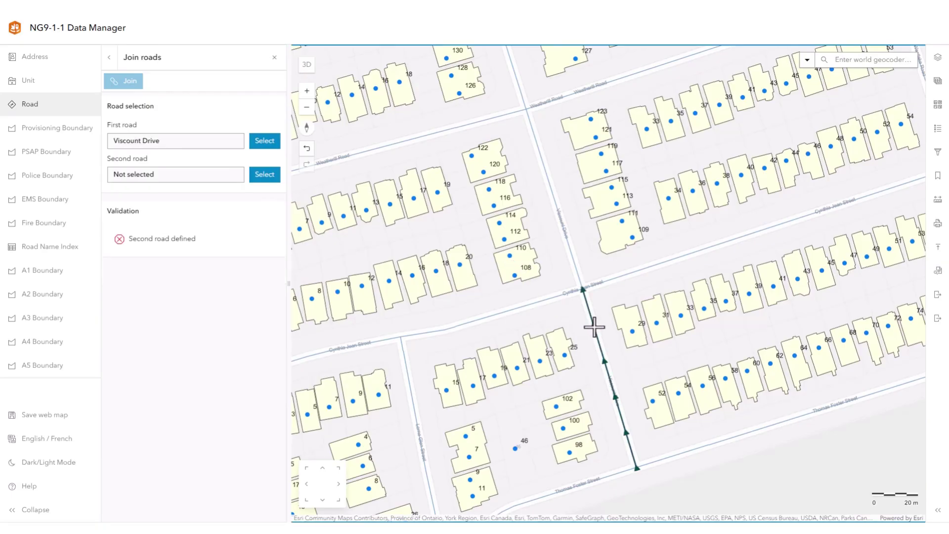
{"action": "left_click", "coordinate": [572, 258]}
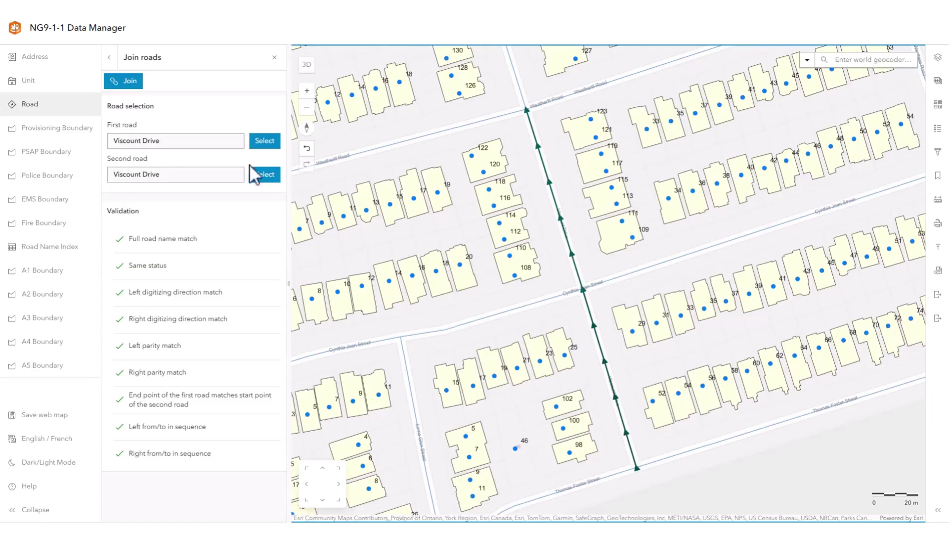
{"action": "left_click", "coordinate": [136, 83]}
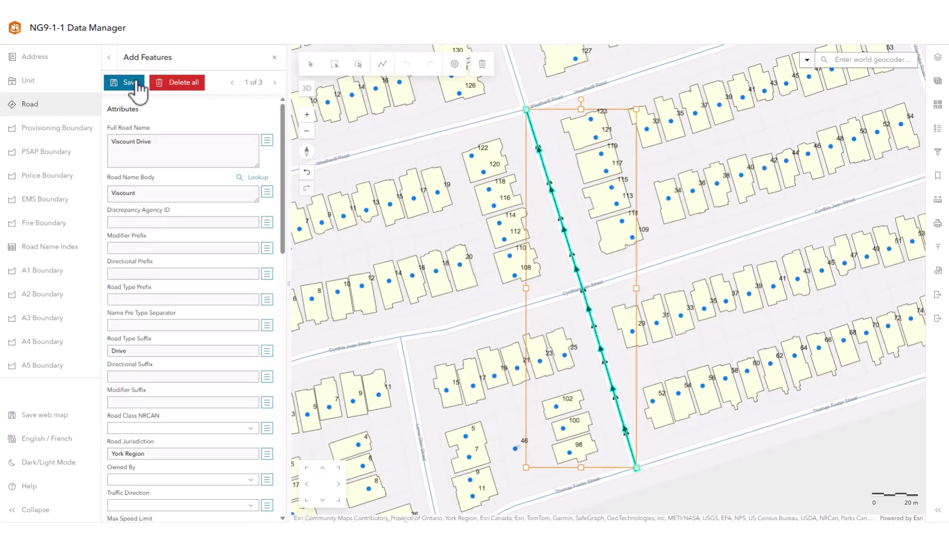
{"action": "left_click", "coordinate": [140, 89]}
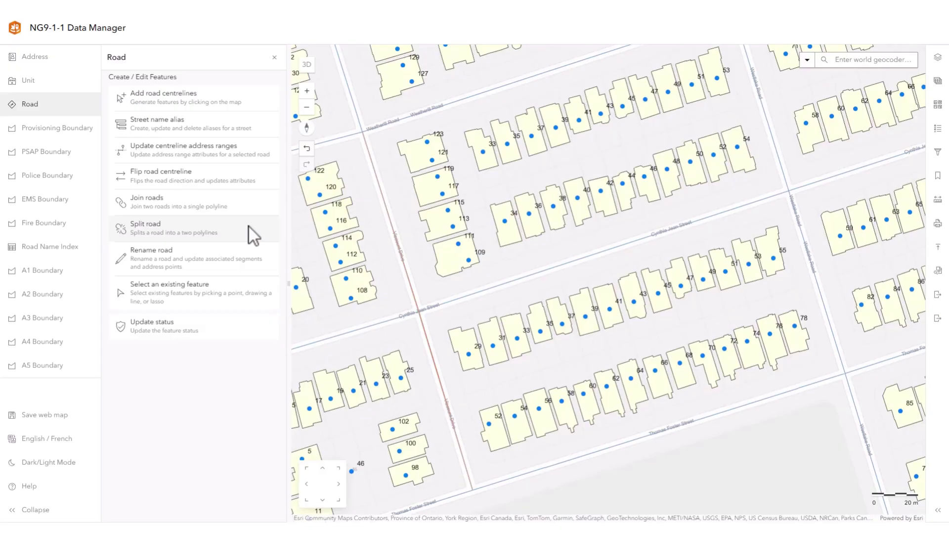
- Split Viscount Drive at Cynthia Jean Street and update the new segments' address ranges, using a 90 m search buffer for the northern one, and save
{"action": "left_click", "coordinate": [249, 227]}
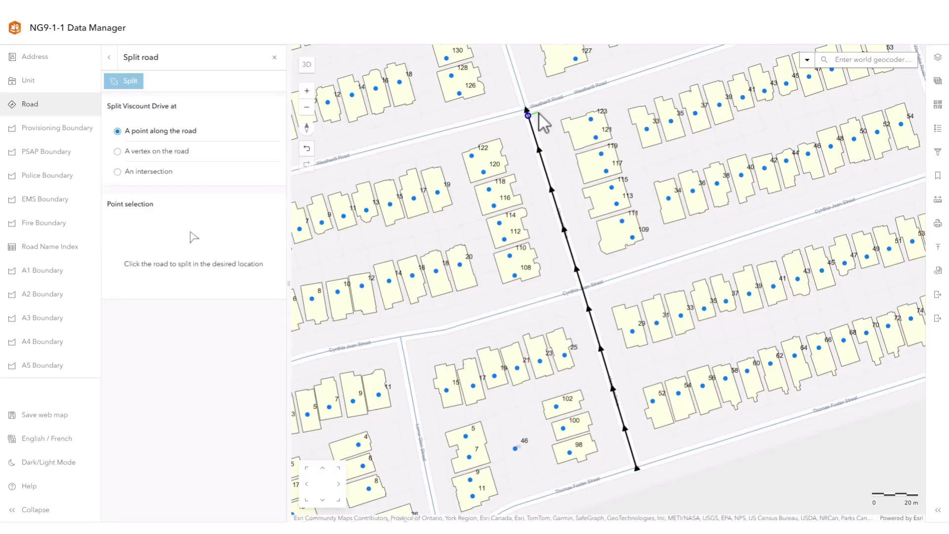
{"action": "left_click", "coordinate": [583, 297]}
{"action": "left_click", "coordinate": [125, 81]}
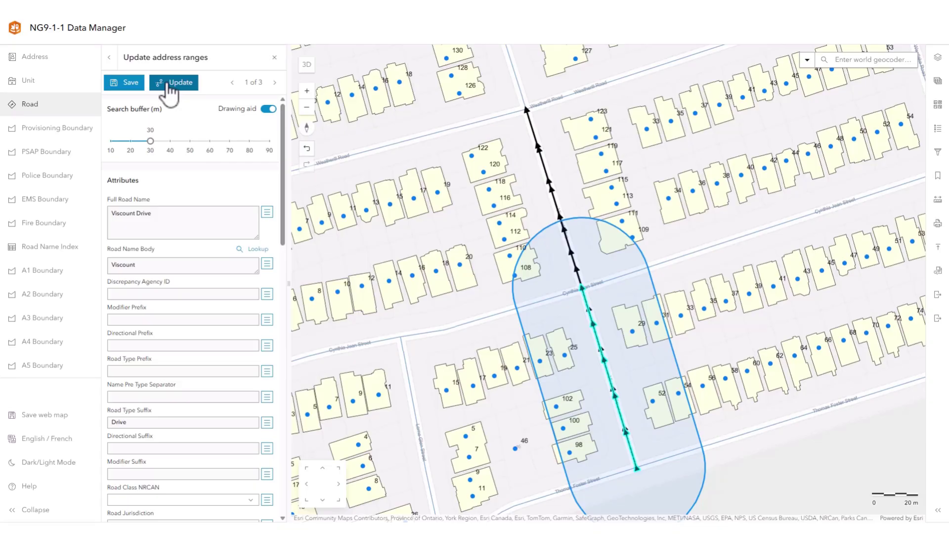
{"action": "left_click", "coordinate": [170, 83]}
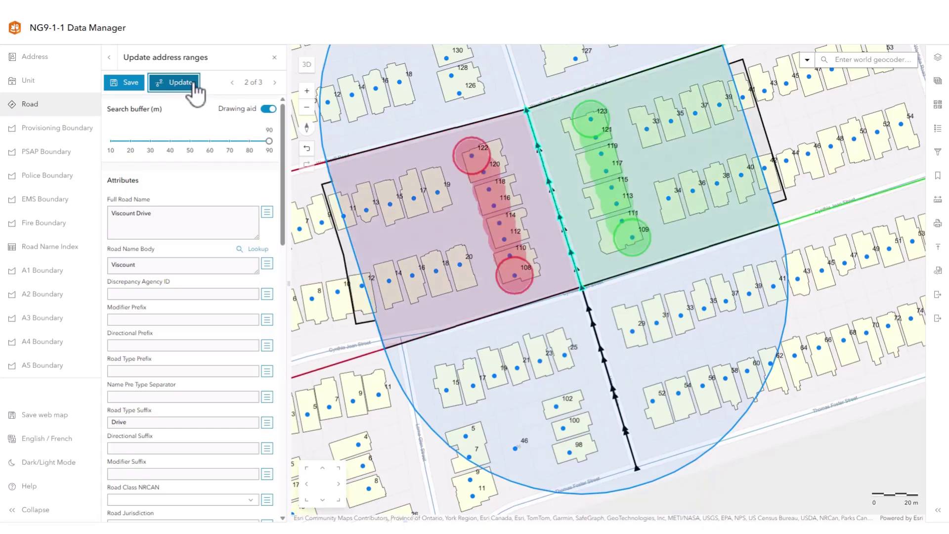
{"action": "left_click", "coordinate": [134, 88]}
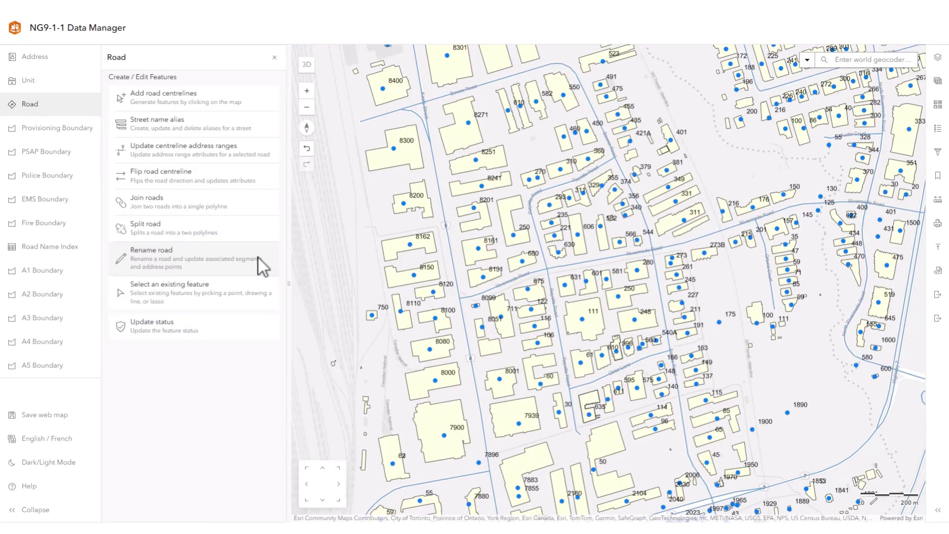
- Rename Bowes Road (City of Vaughan) to Commerce Street (Vaughan) for its centrelines and address points, and save
{"action": "left_click", "coordinate": [259, 258]}
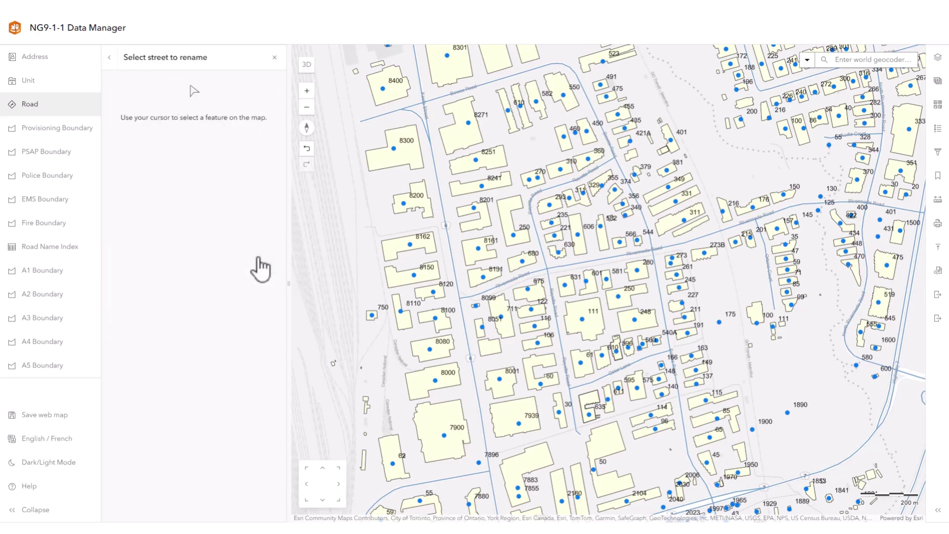
{"action": "left_click", "coordinate": [605, 131]}
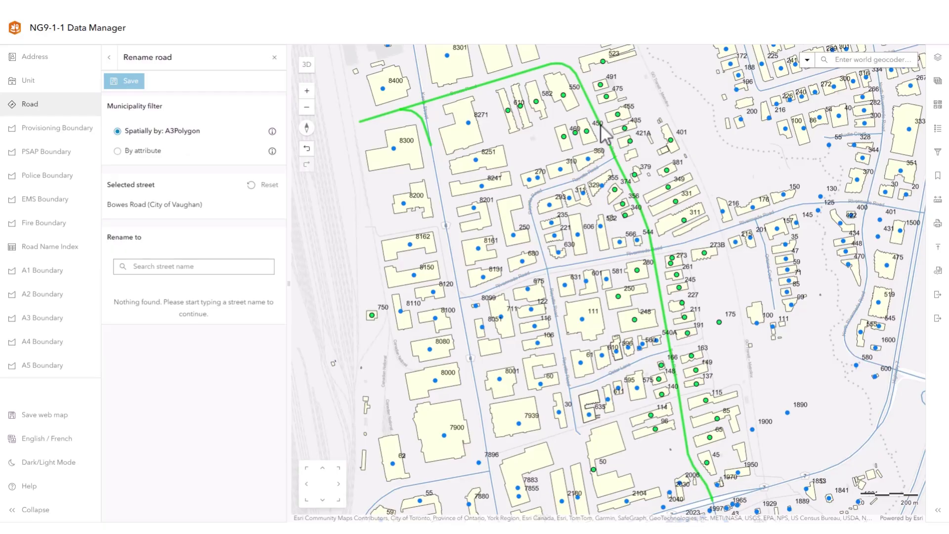
{"action": "left_click", "coordinate": [118, 266]}
{"action": "type", "text": "commer"}
{"action": "left_click", "coordinate": [144, 312]}
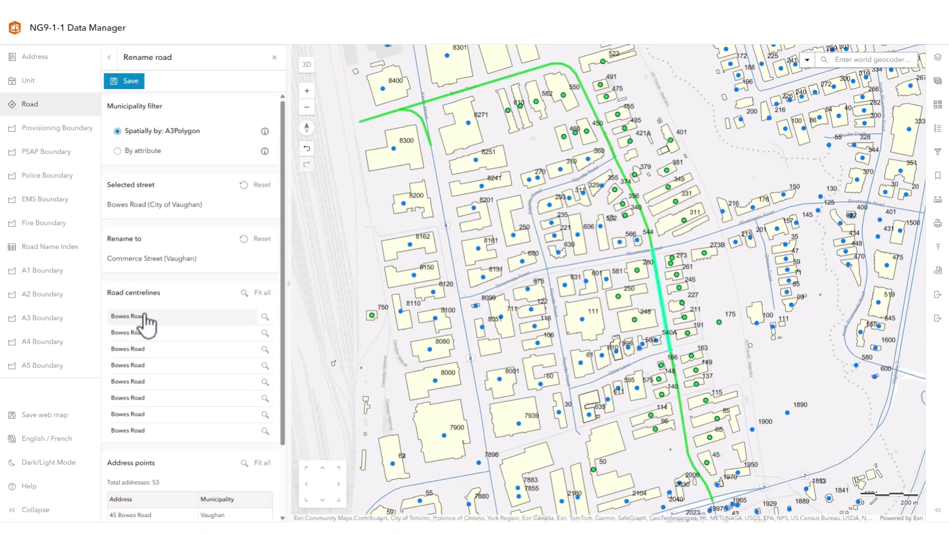
{"action": "scroll", "coordinate": [147, 322], "scroll_direction": "down", "scroll_amount": 2}
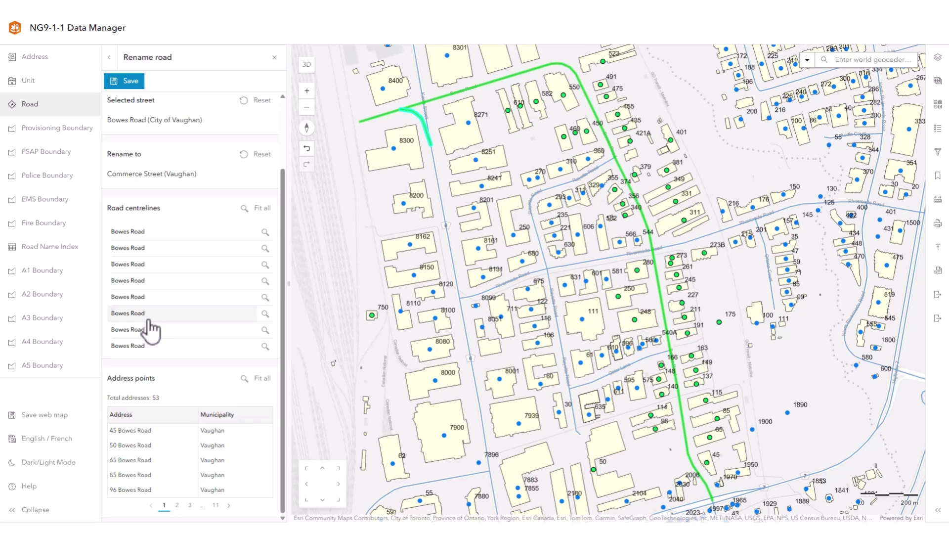
{"action": "scroll", "coordinate": [170, 212], "scroll_direction": "up", "scroll_amount": 3}
{"action": "left_click", "coordinate": [124, 81]}
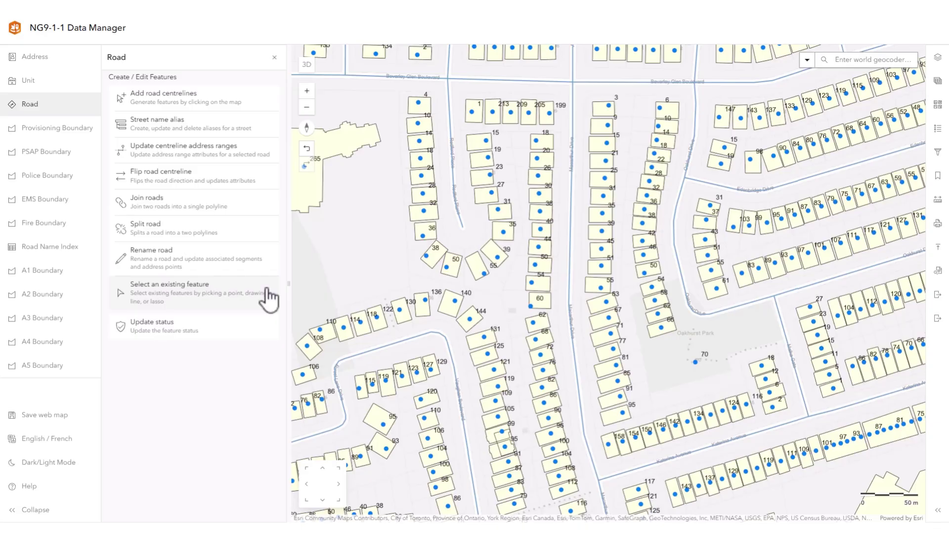
- Select the Macarthur Drive centreline south of Beverley Glen Boulevard as a single feature and try moving and reshaping it
{"action": "left_click", "coordinate": [270, 299]}
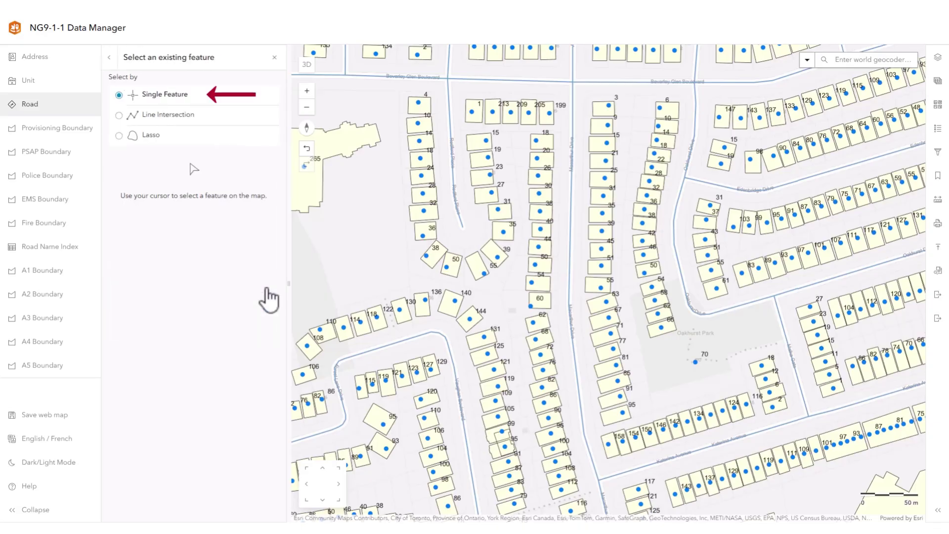
{"action": "left_click", "coordinate": [569, 331]}
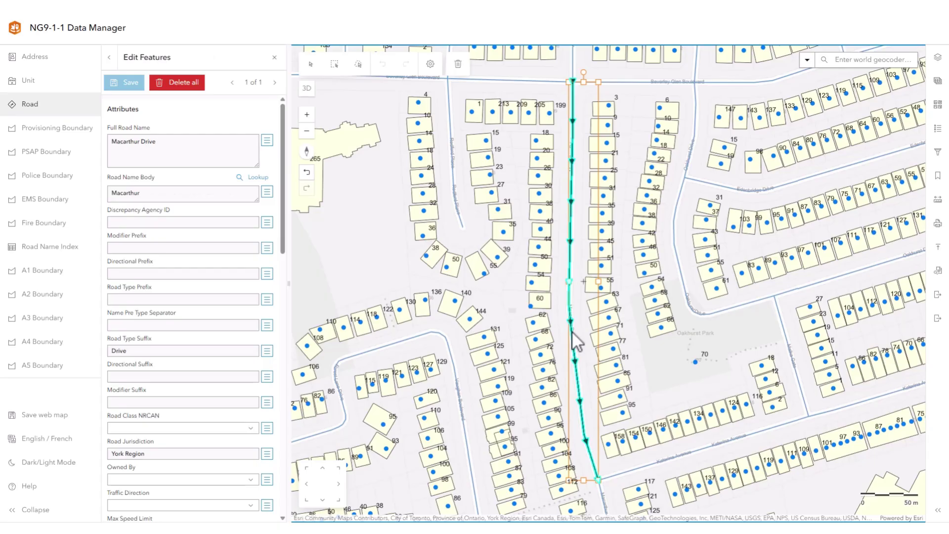
{"action": "left_click", "coordinate": [574, 339]}
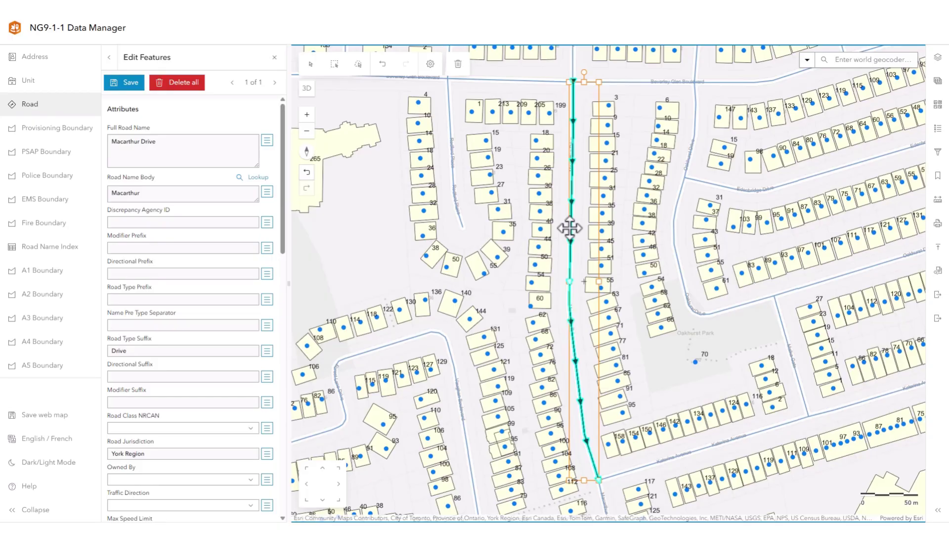
{"action": "left_click_drag", "start_coordinate": [569, 228], "coordinate": [593, 226]}
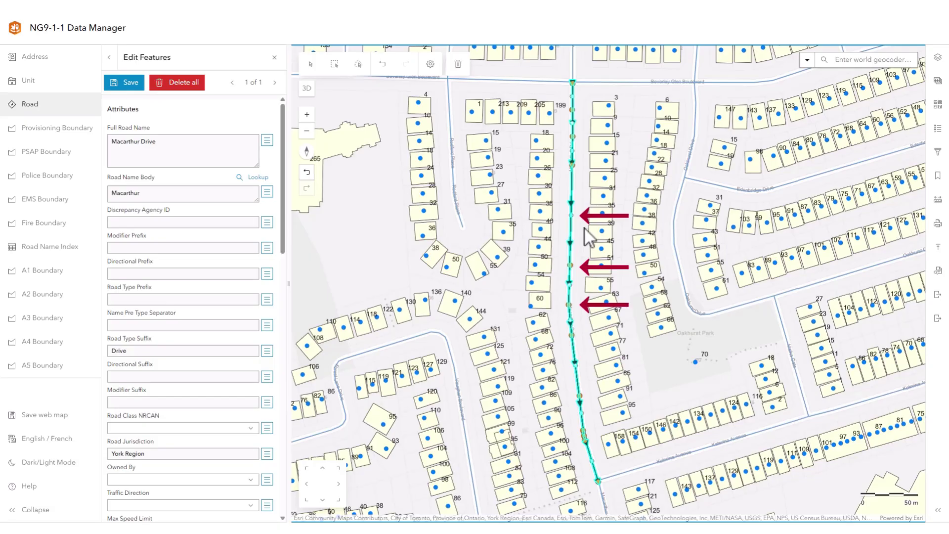
{"action": "key", "text": "Escape"}
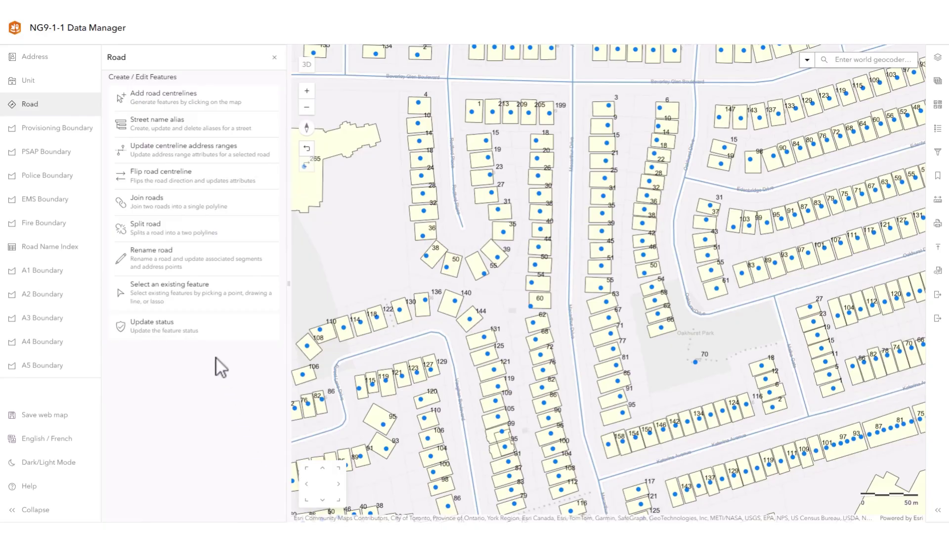
- Select the Macarthur Drive centreline south of Beverley Glen Boulevard as a single feature for a status update
{"action": "left_click", "coordinate": [212, 327]}
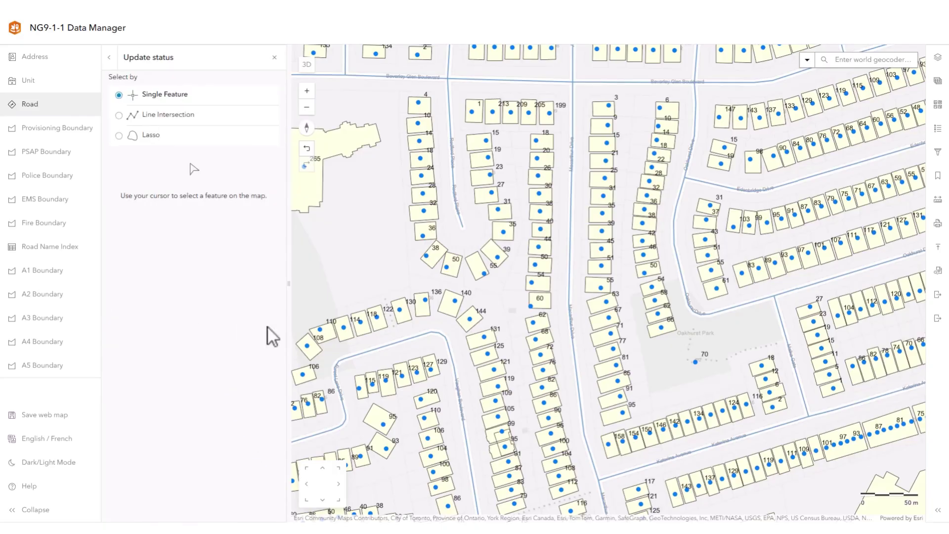
{"action": "left_click", "coordinate": [571, 354]}
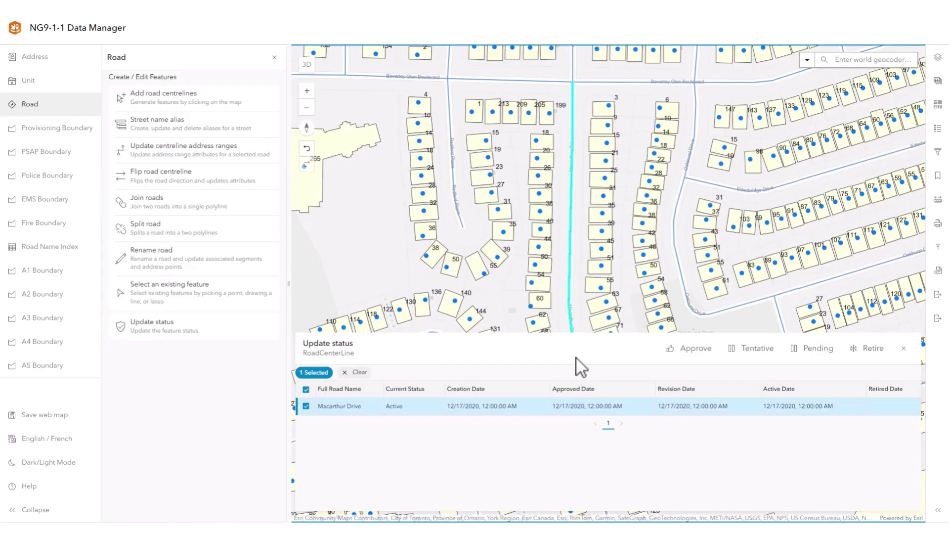